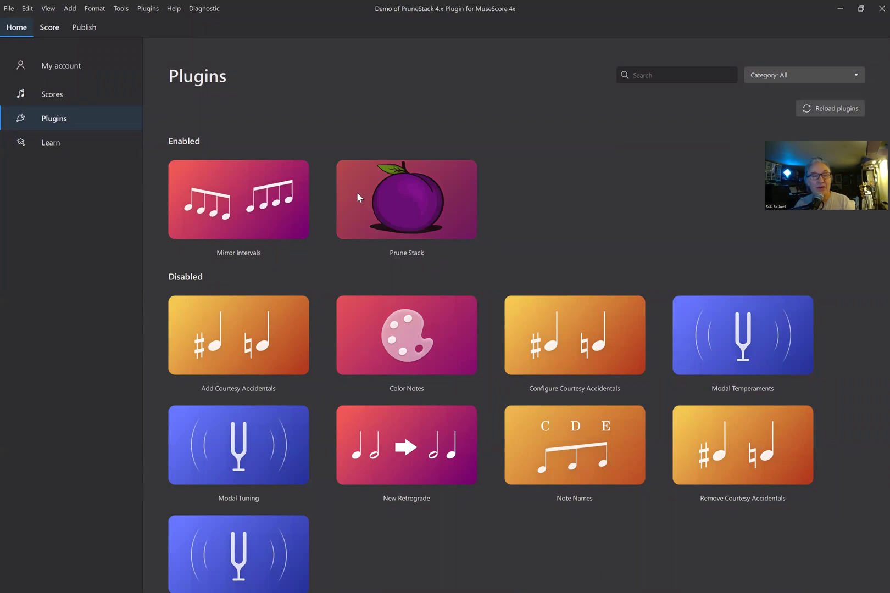
- Open the Prune Stack plugin card to read its details
left_click(419, 198)
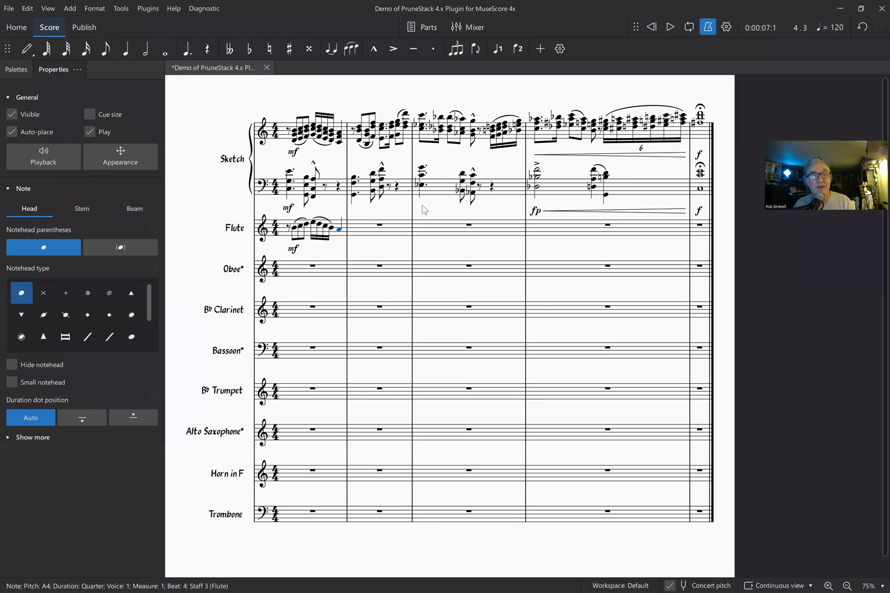
- Clear the existing notes from Flute measure 1
left_click(337, 238)
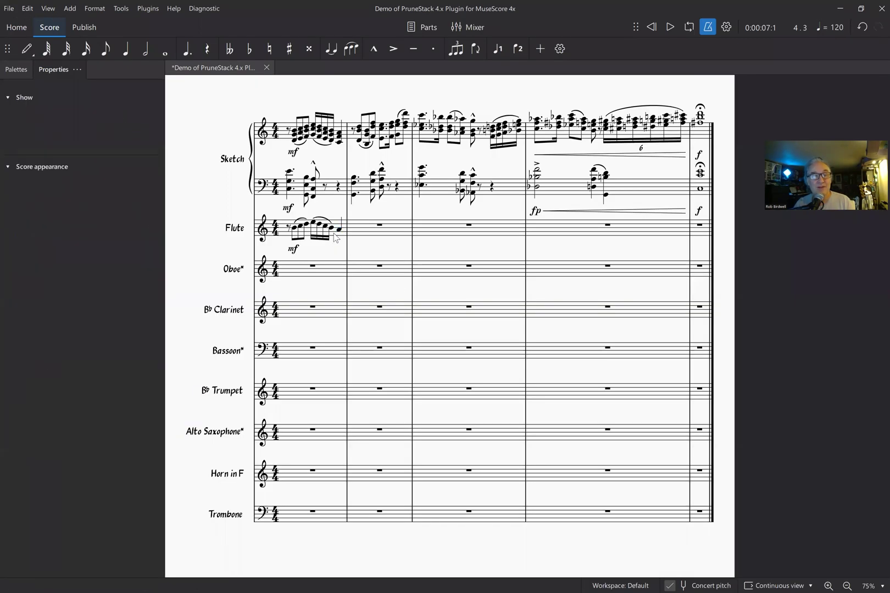
left_click(337, 237)
key("Delete")
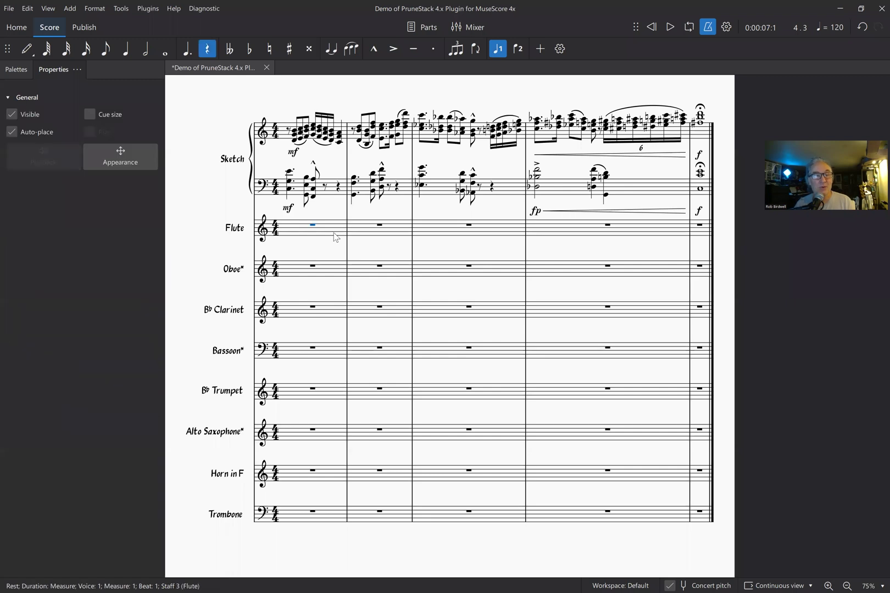
- Paste the Sketch upper-staff chords, measures 1 to the end, into Flute from measure 1
left_click(285, 136)
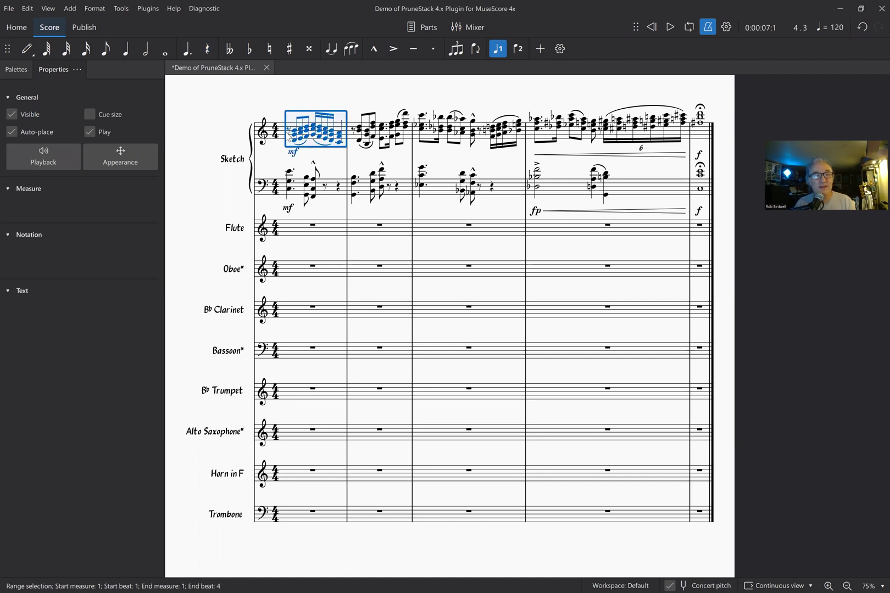
left_click(705, 134, "shift")
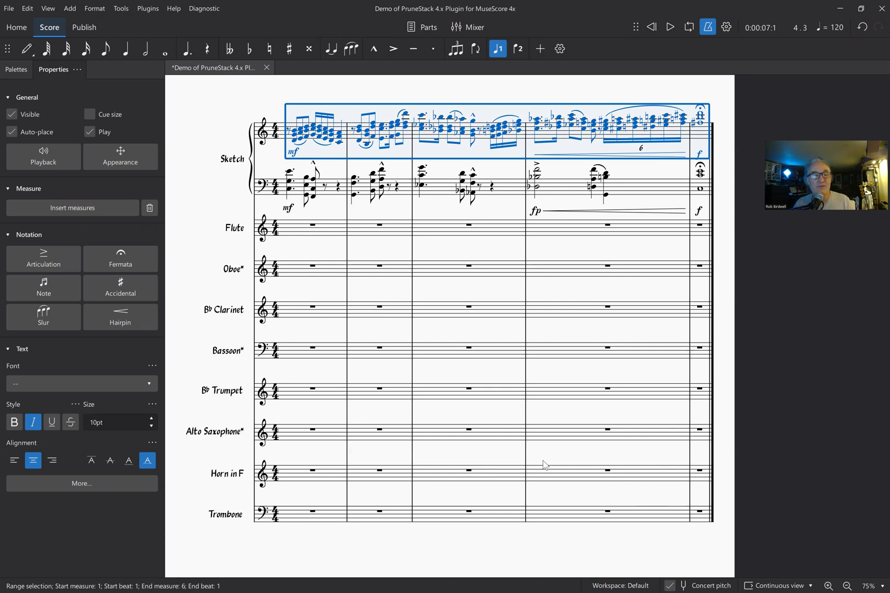
left_click(300, 233)
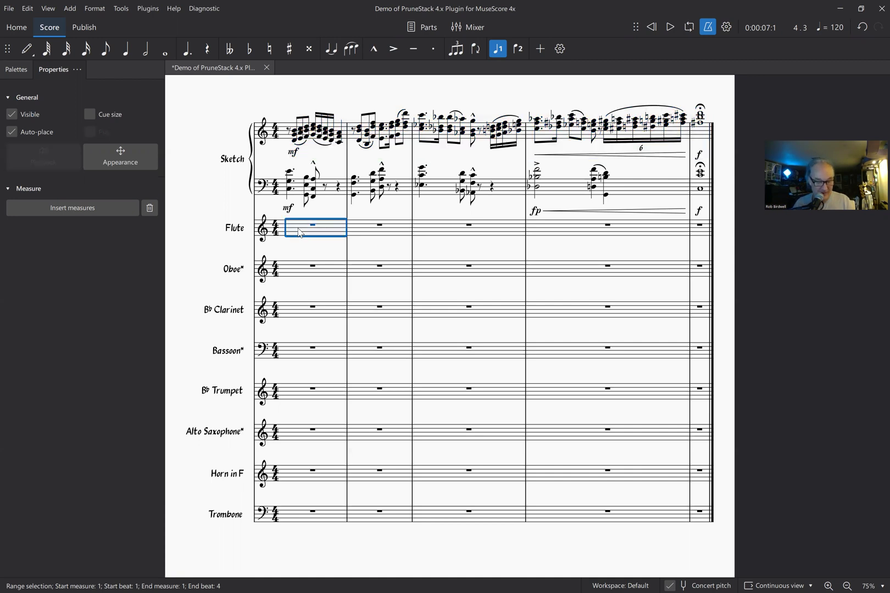
key("ctrl+v")
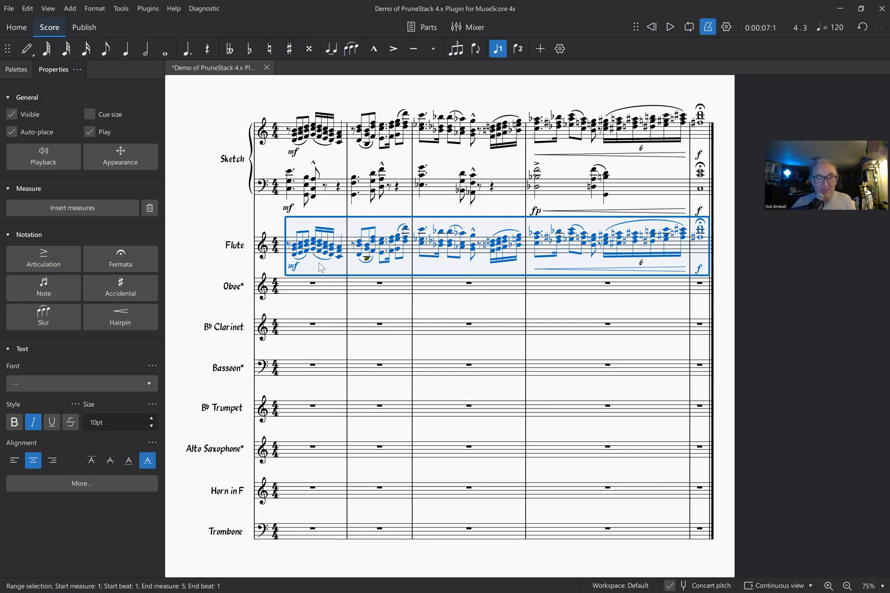
- Run Prune Stack on the Flute chords with levels 1 and 2 marked for removal
key("ctrl+shift+p")
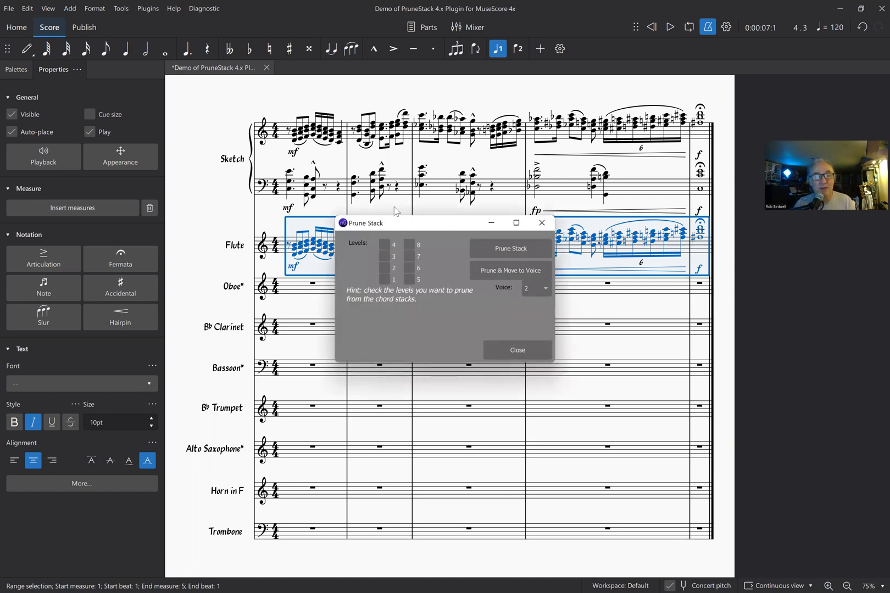
left_click_drag(394, 223, 389, 295)
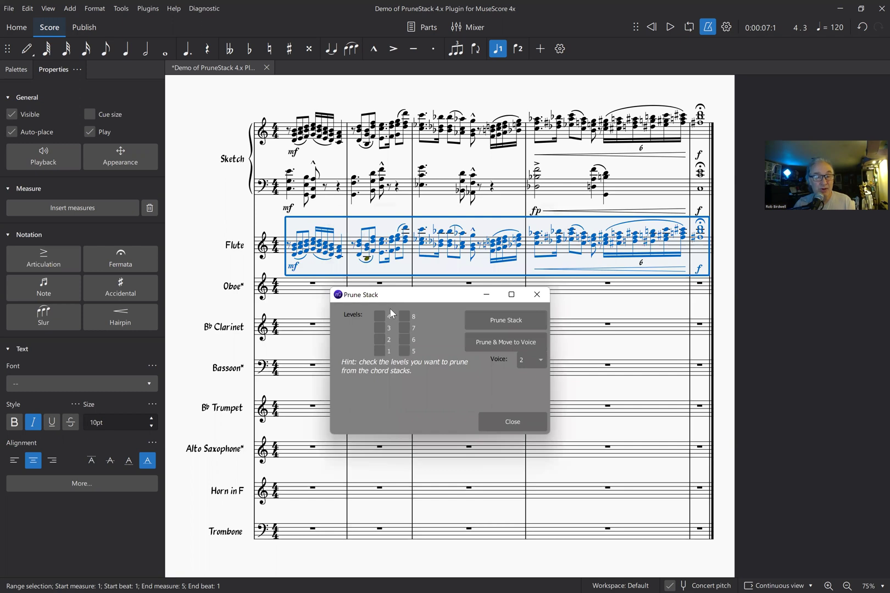
left_click(154, 11)
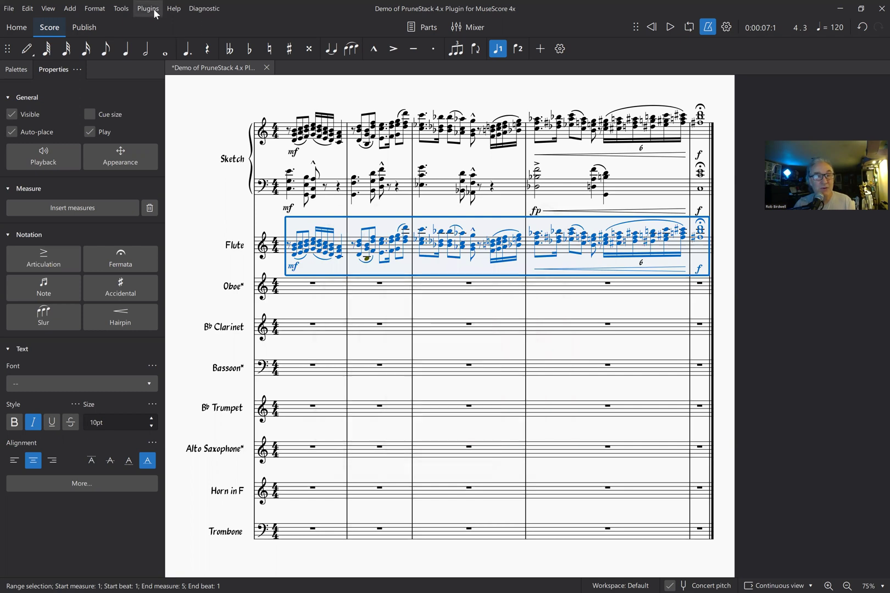
left_click(154, 10)
mouse_move(172, 48)
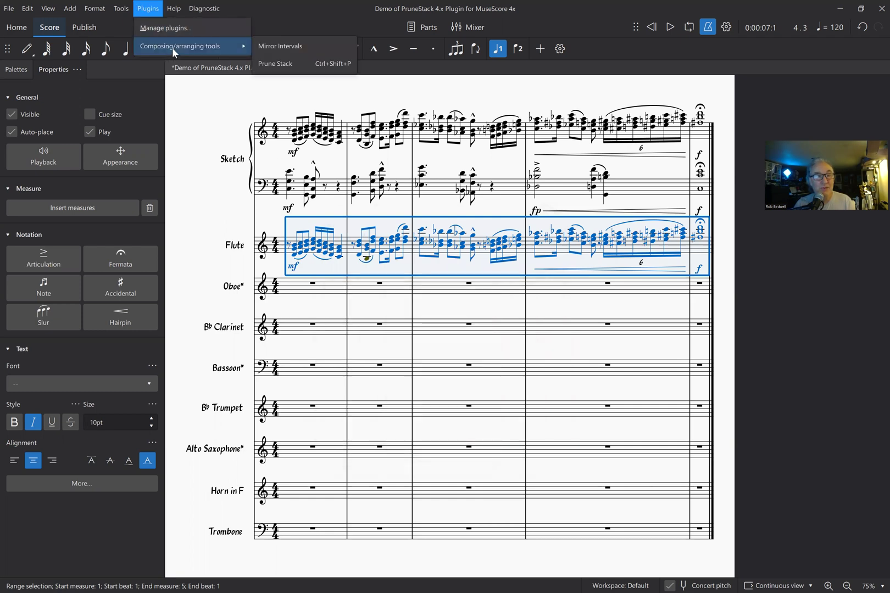
left_click(322, 73)
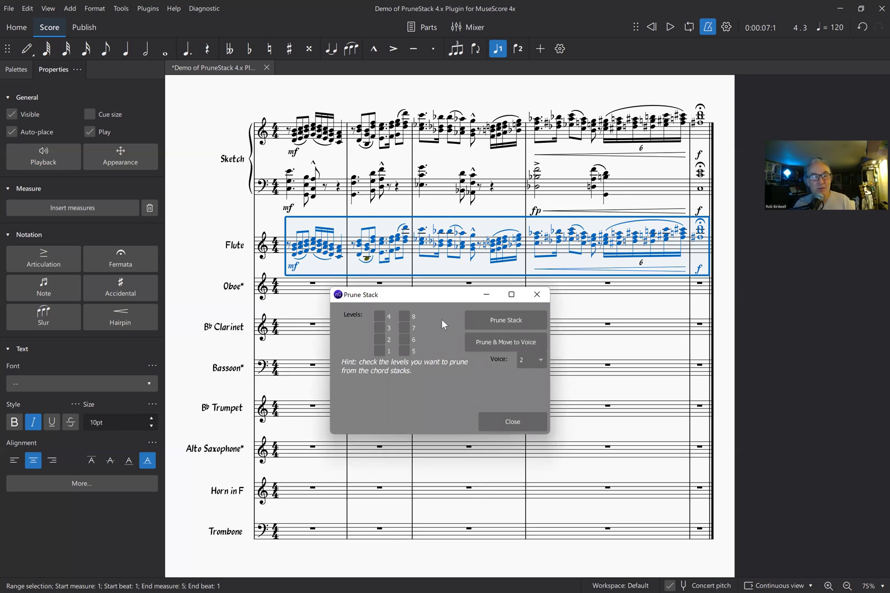
left_click(379, 352)
left_click(379, 339)
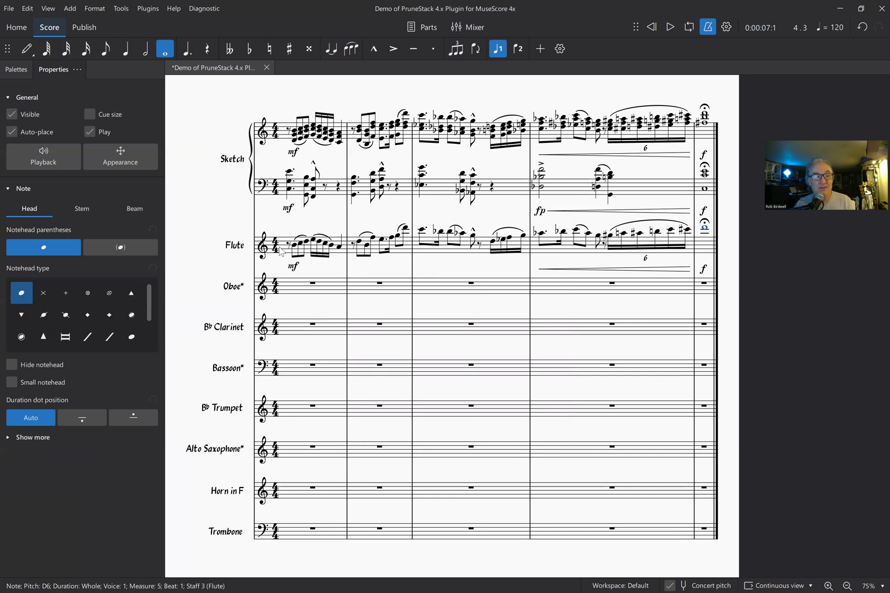
- Paste the Sketch upper chords into Bassoon, lower them an octave, and prune to one line
left_click(284, 135)
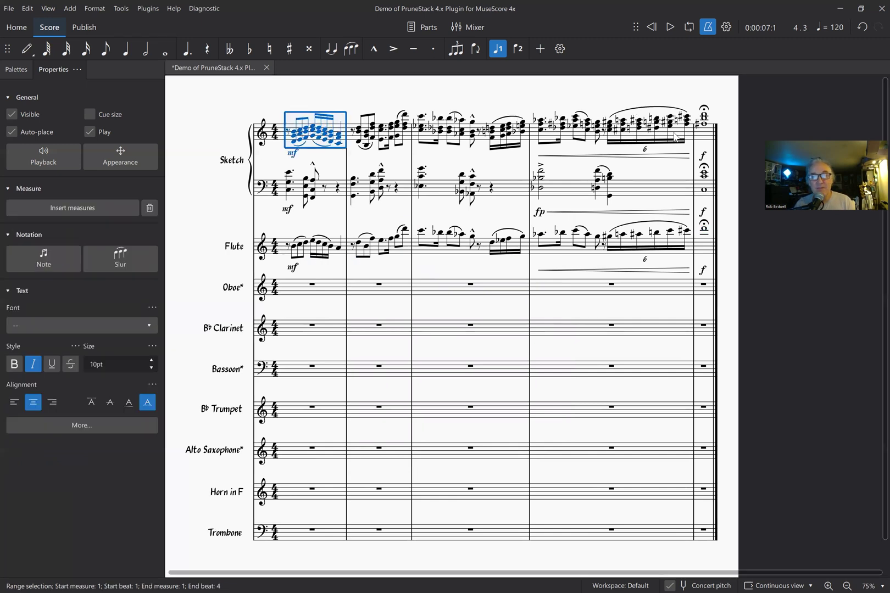
left_click(705, 136, "shift")
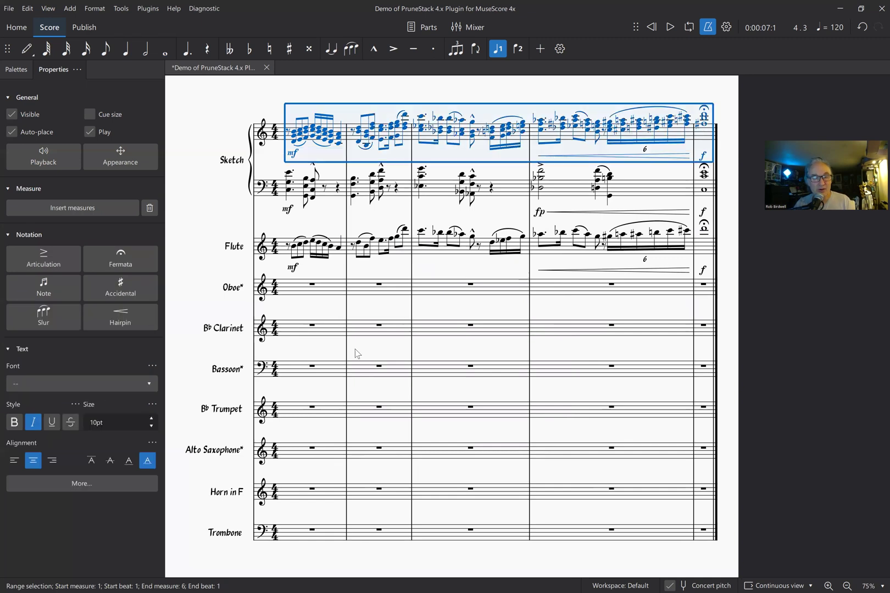
left_click(291, 372)
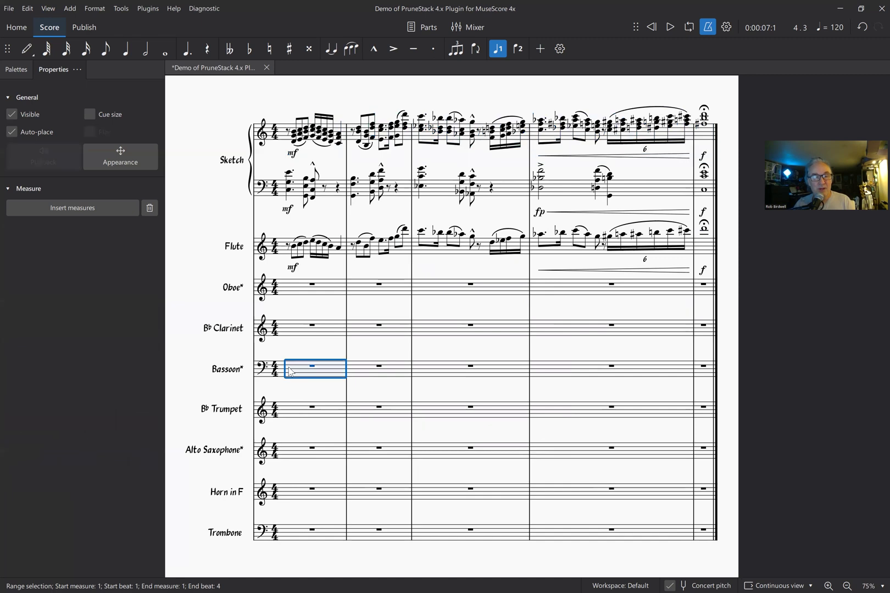
key("ctrl+v")
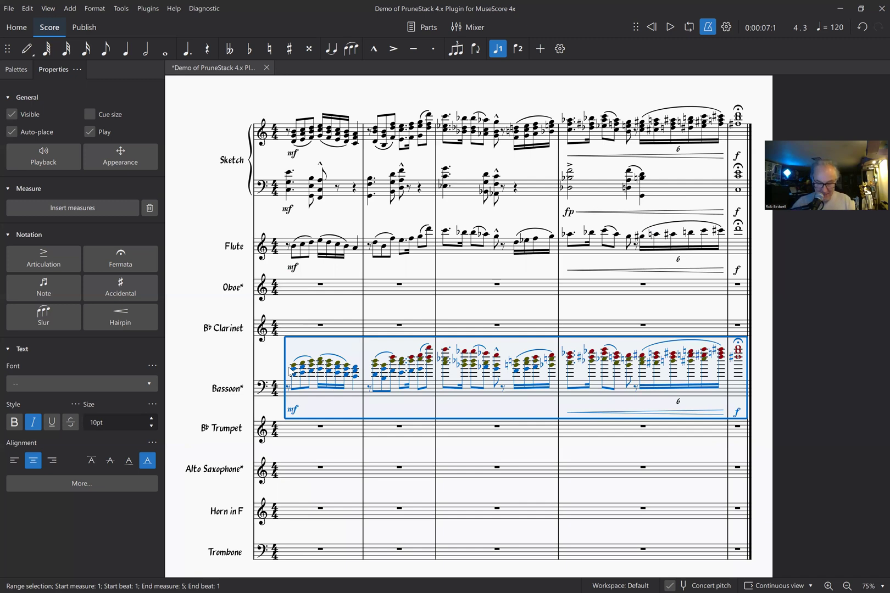
key("ctrl+Down")
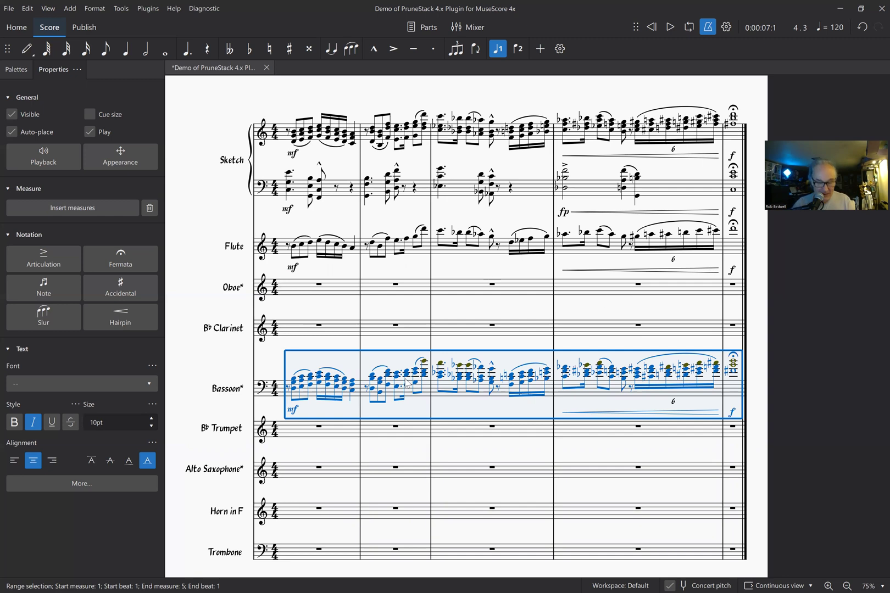
key("ctrl+shift+p")
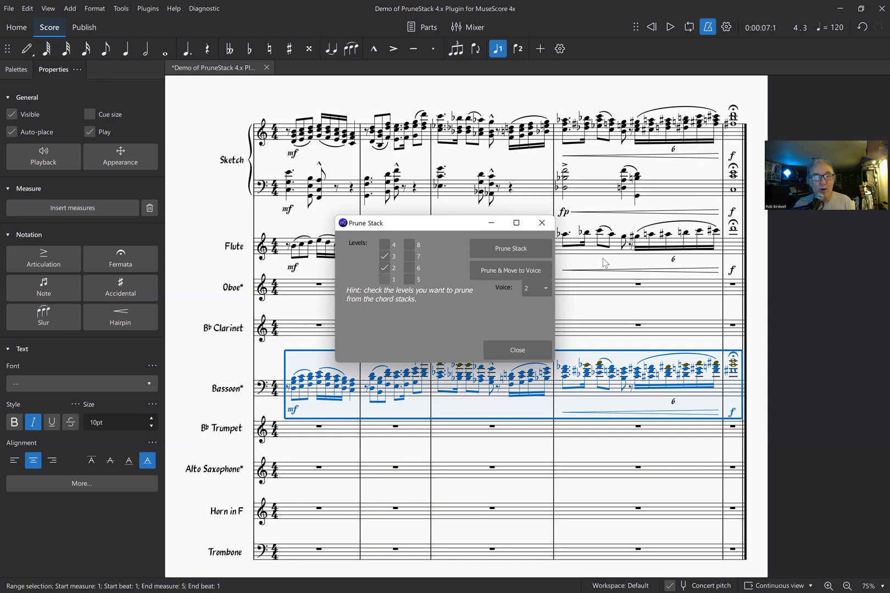
left_click(517, 253)
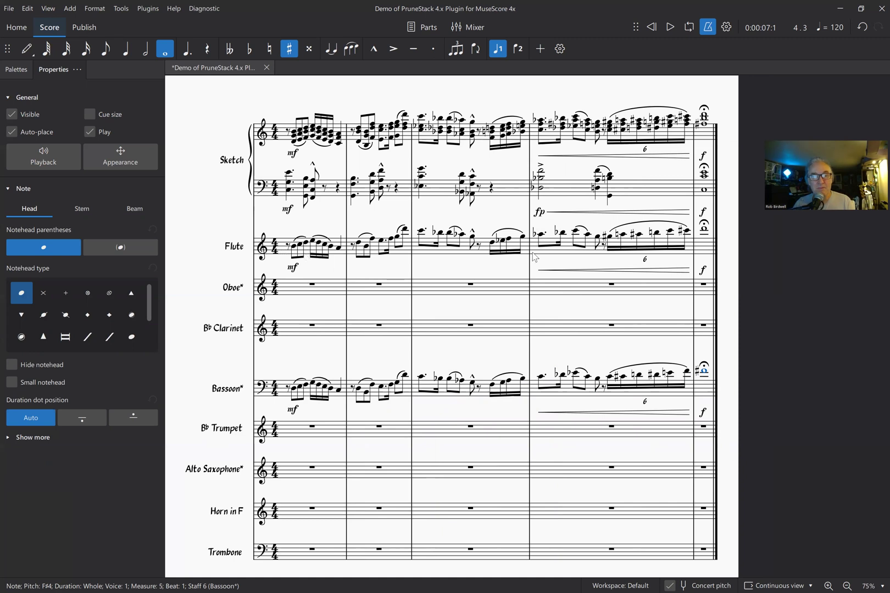
- Copy Flute measures 1–5 into the Oboe staff, then reselect the Sketch upper staff
left_click(323, 253)
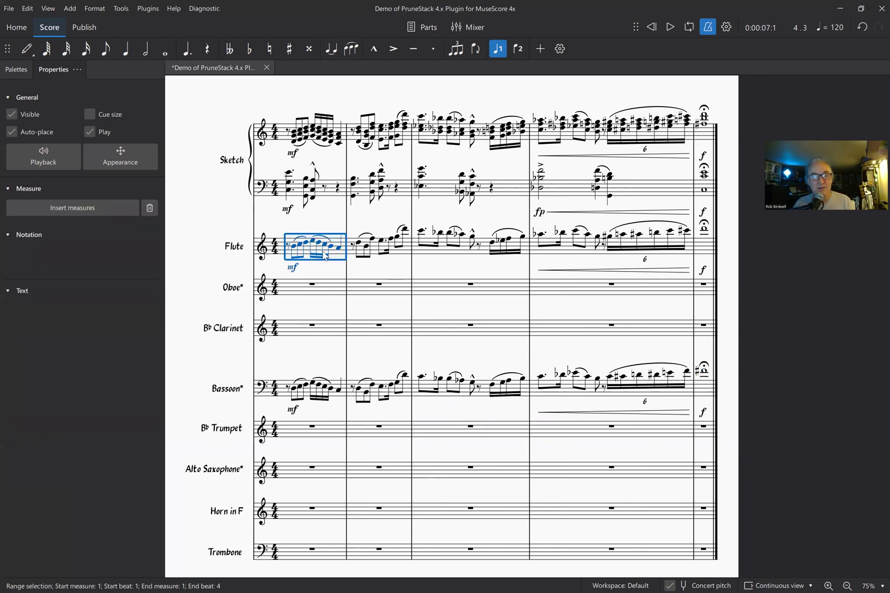
left_click(691, 253, "shift")
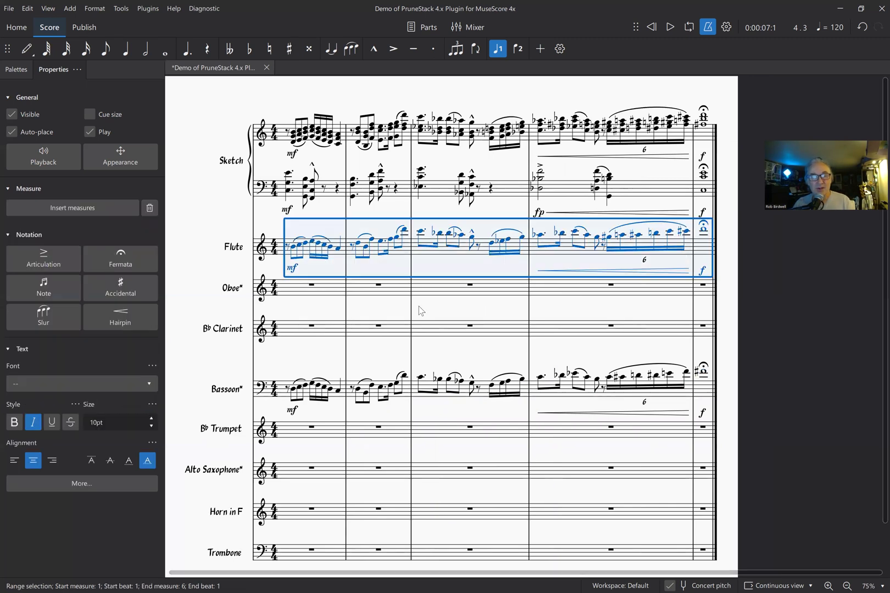
left_click(295, 295)
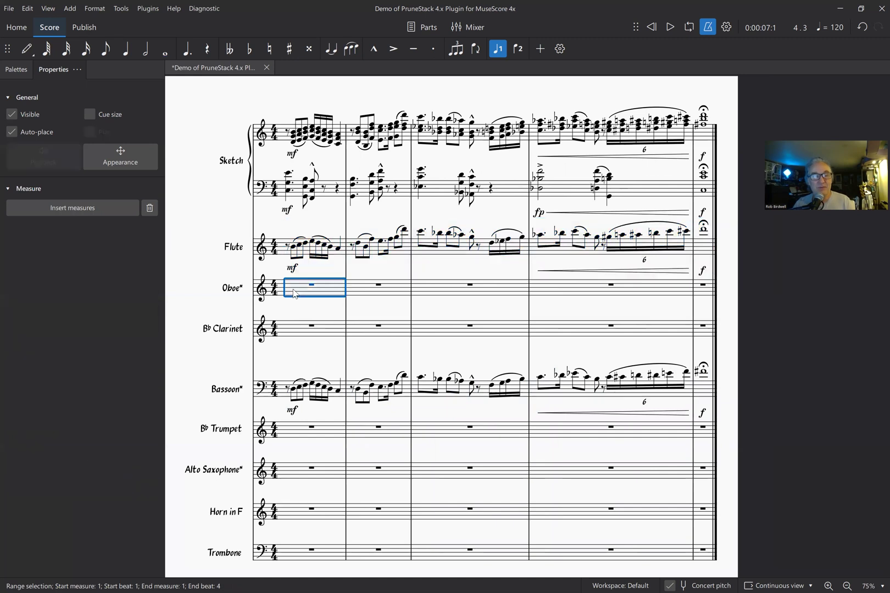
key("ctrl+v")
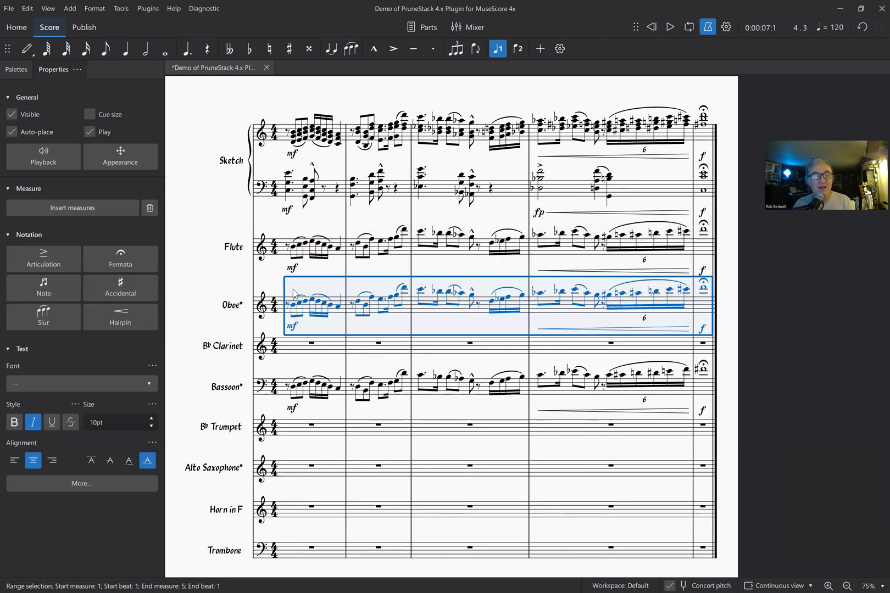
left_click(284, 140)
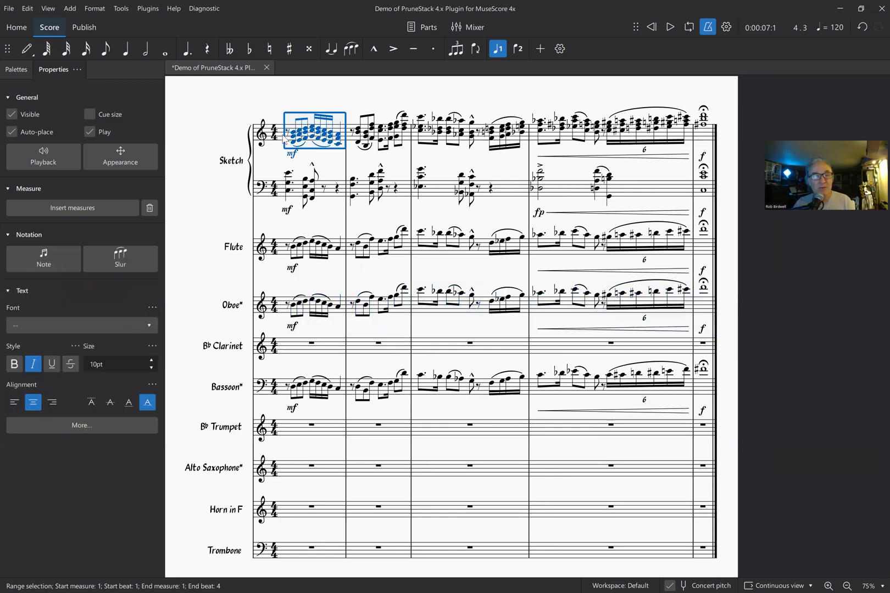
left_click(707, 136, "shift")
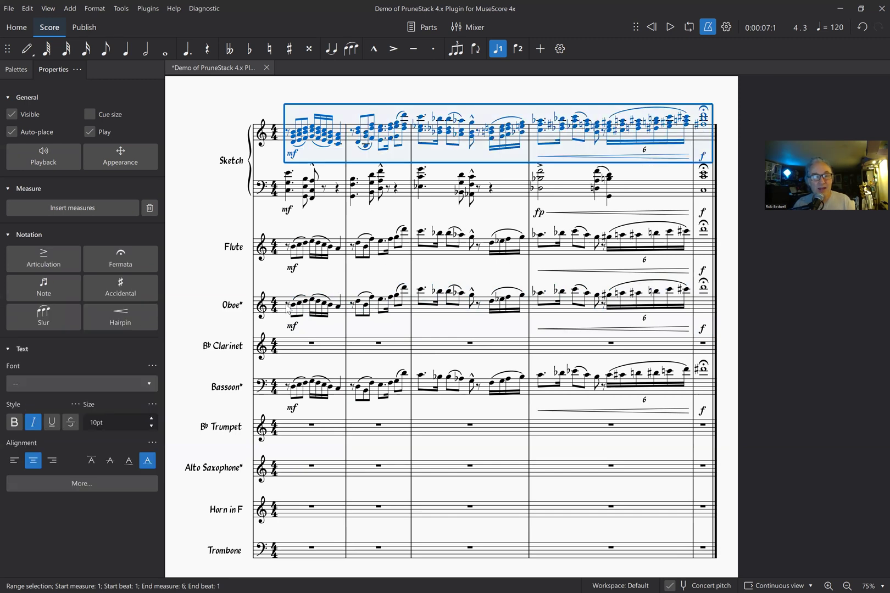
- Paste the Sketch chords into Clarinet and prune stack levels 1 and 3 away
left_click(295, 351)
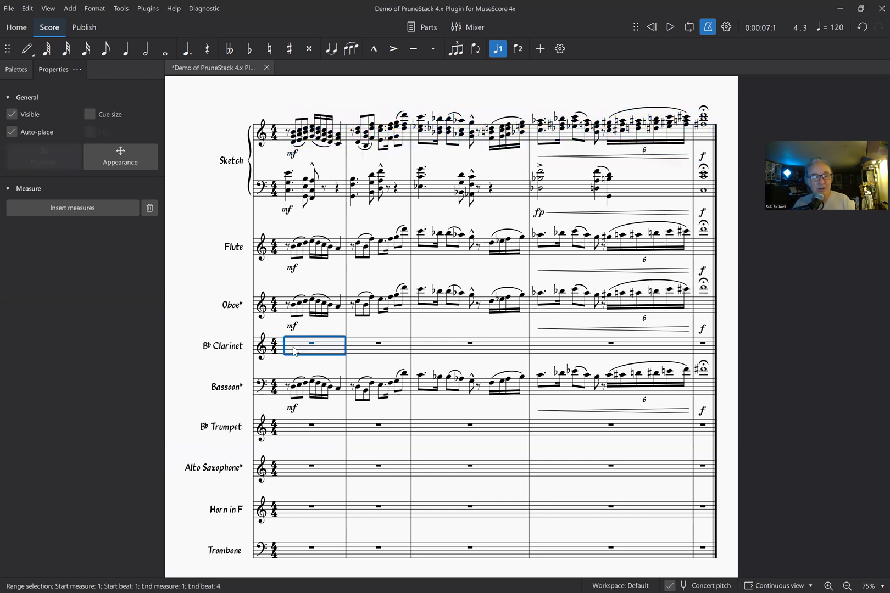
key("ctrl+v")
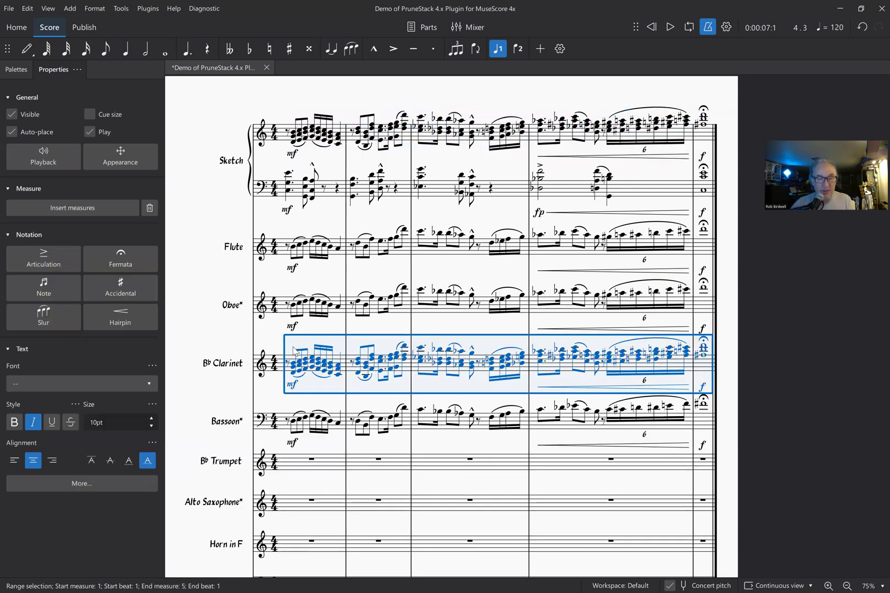
key("ctrl+shift+p")
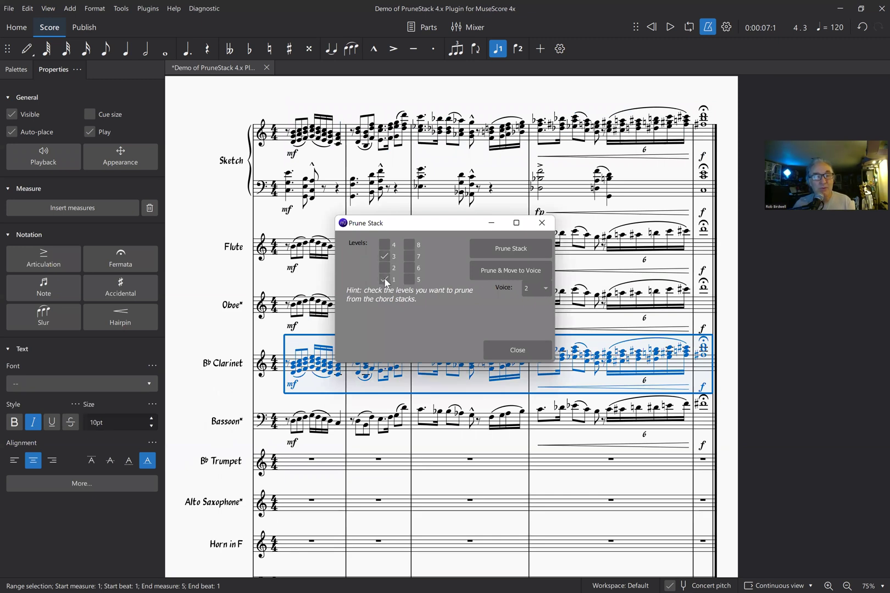
left_click(385, 280)
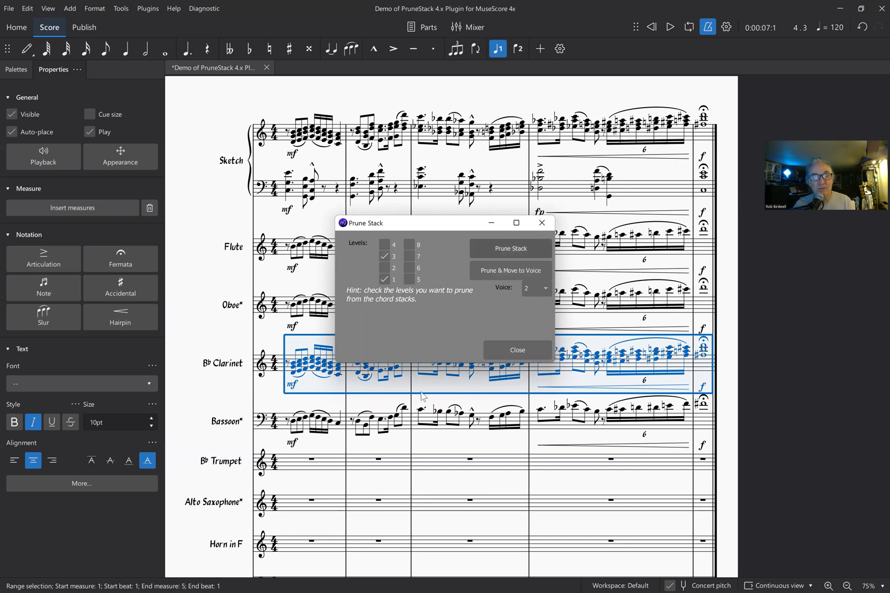
key("Return")
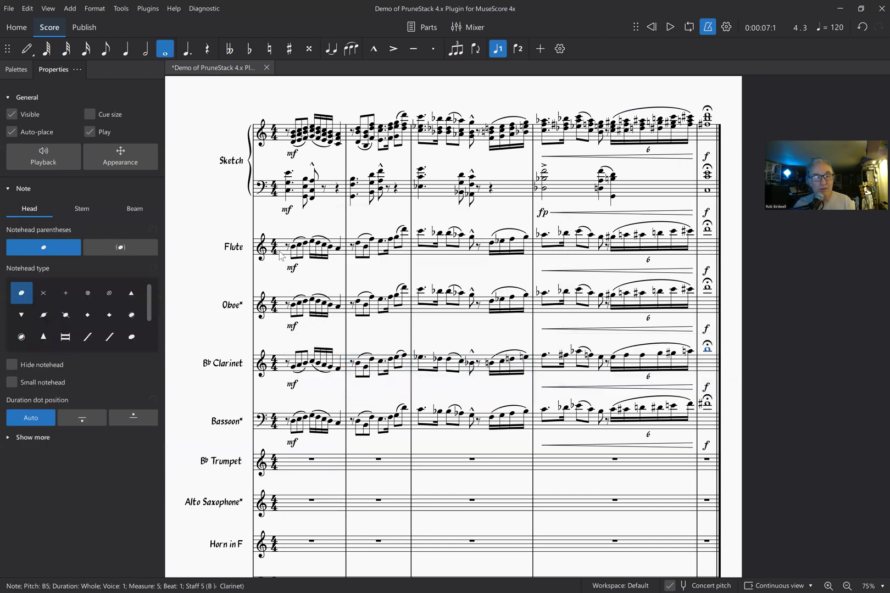
left_click(319, 265)
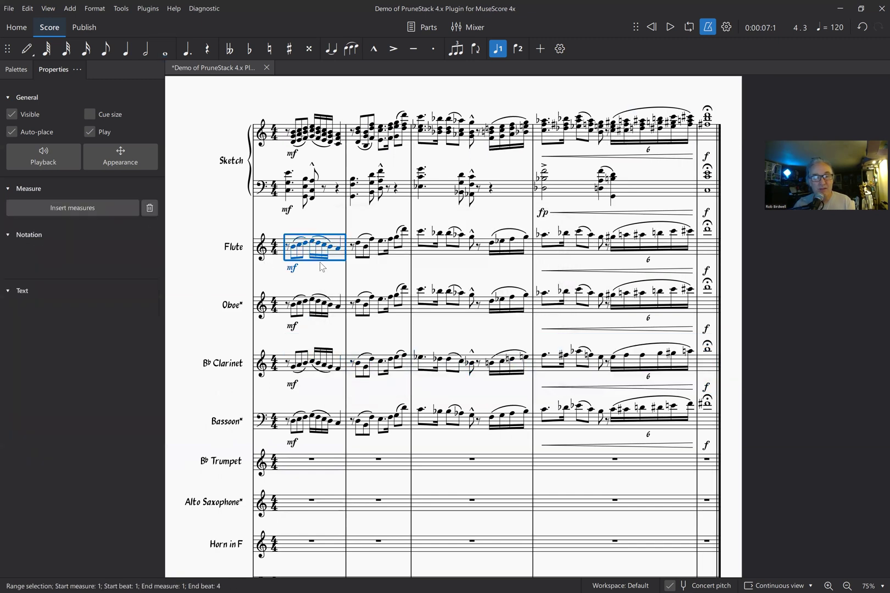
left_click(709, 424, "shift")
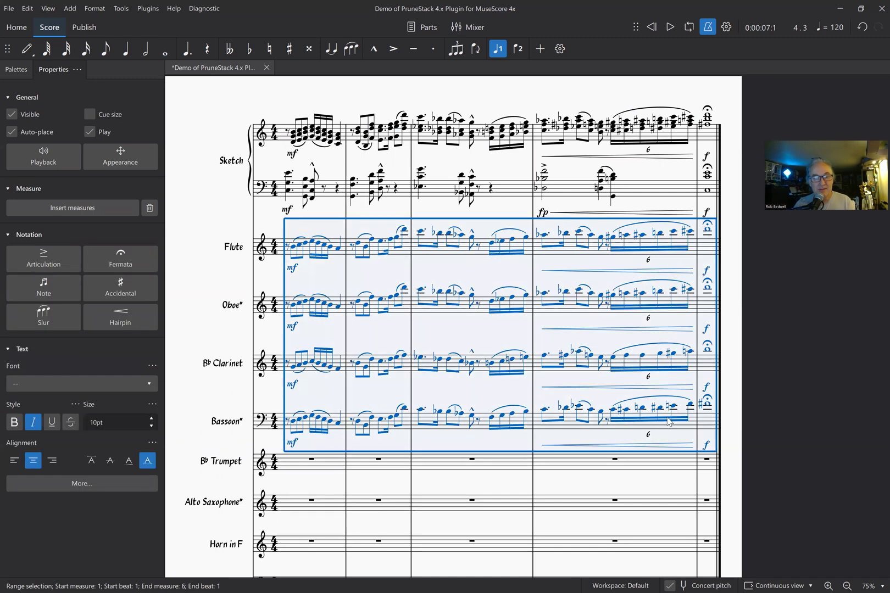
key("space")
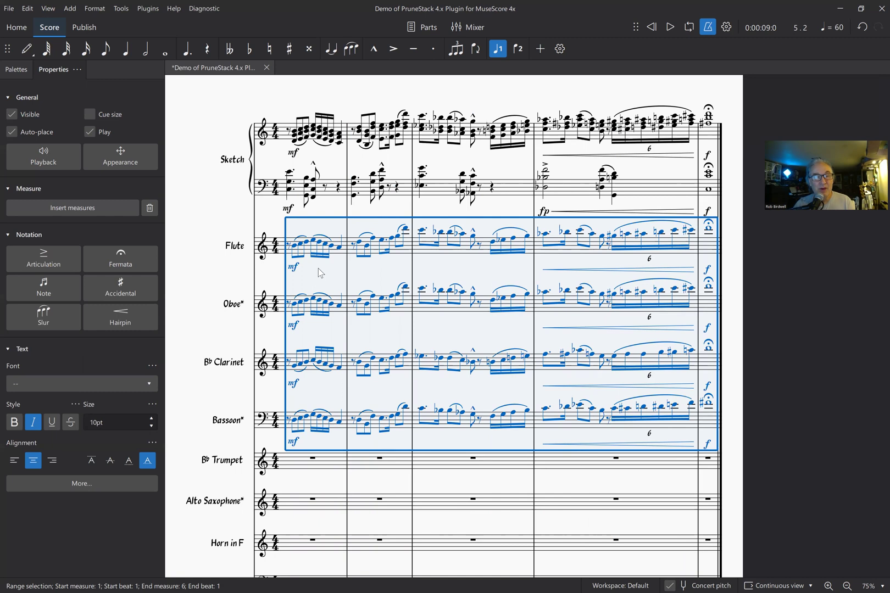
- Paste the Sketch bass-staff chords into B♭ Trumpet and prune stack levels 1 and 2
left_click(333, 192)
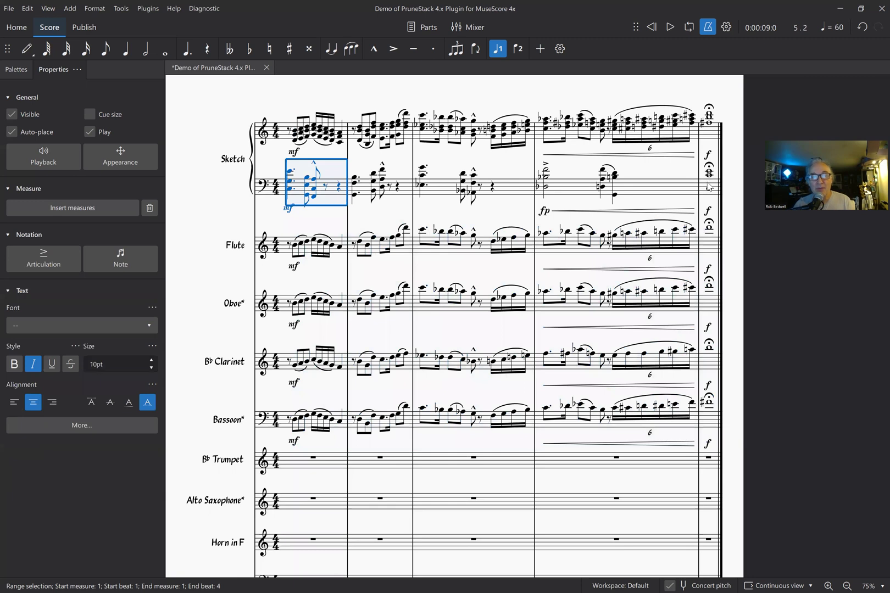
left_click(710, 187, "shift")
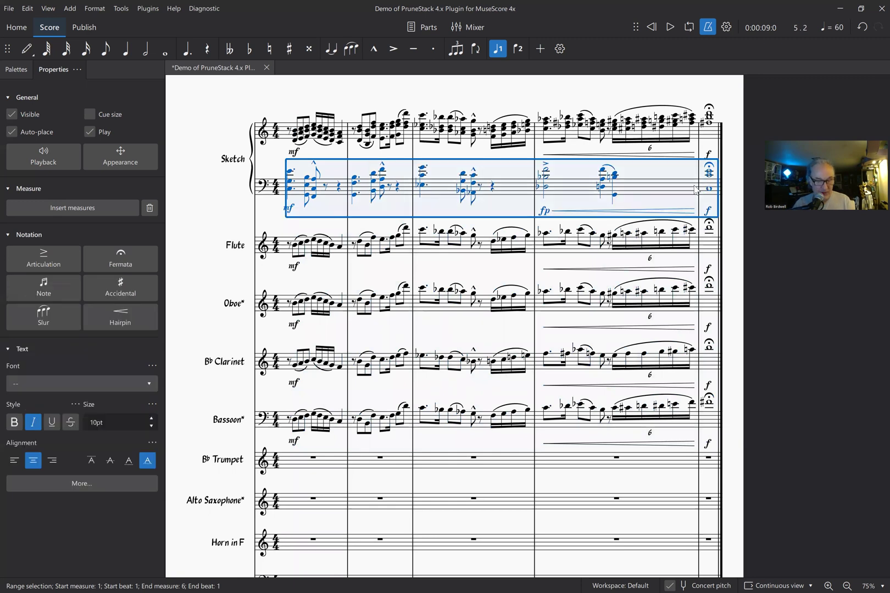
left_click(301, 464)
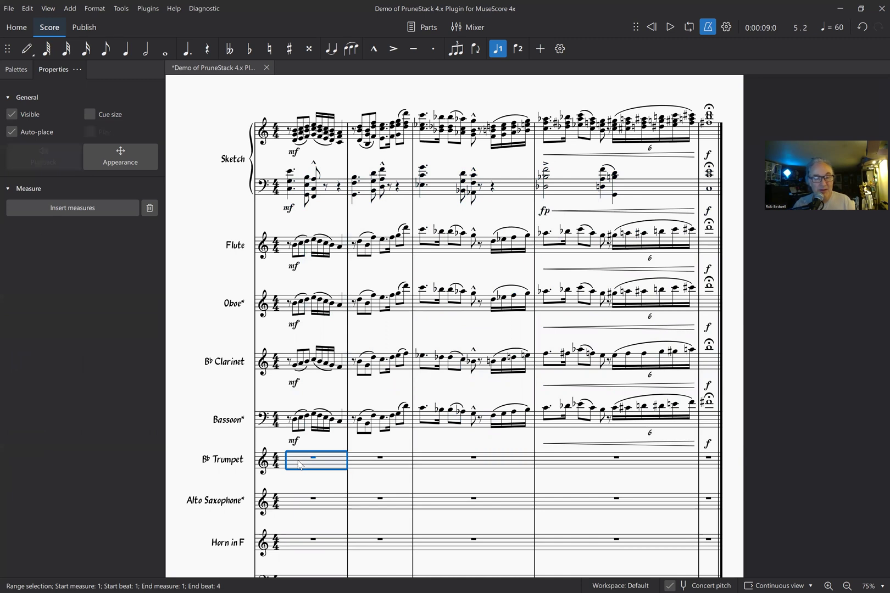
key("ctrl+v")
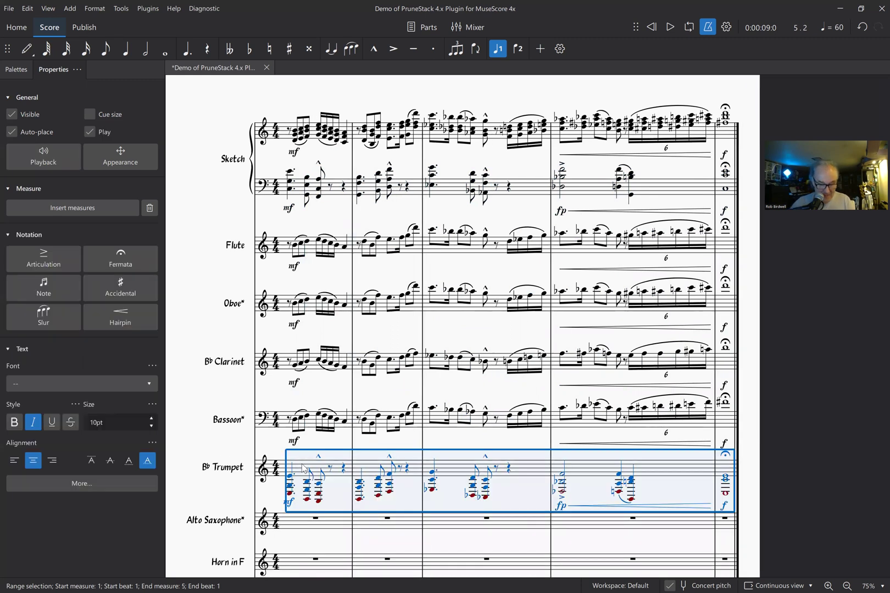
key("ctrl+shift+p")
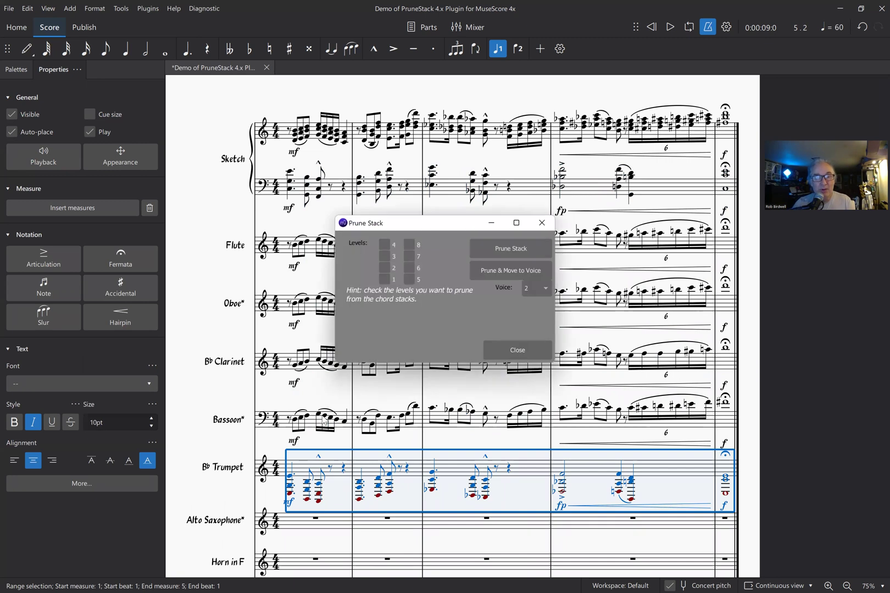
left_click(384, 280)
left_click(384, 270)
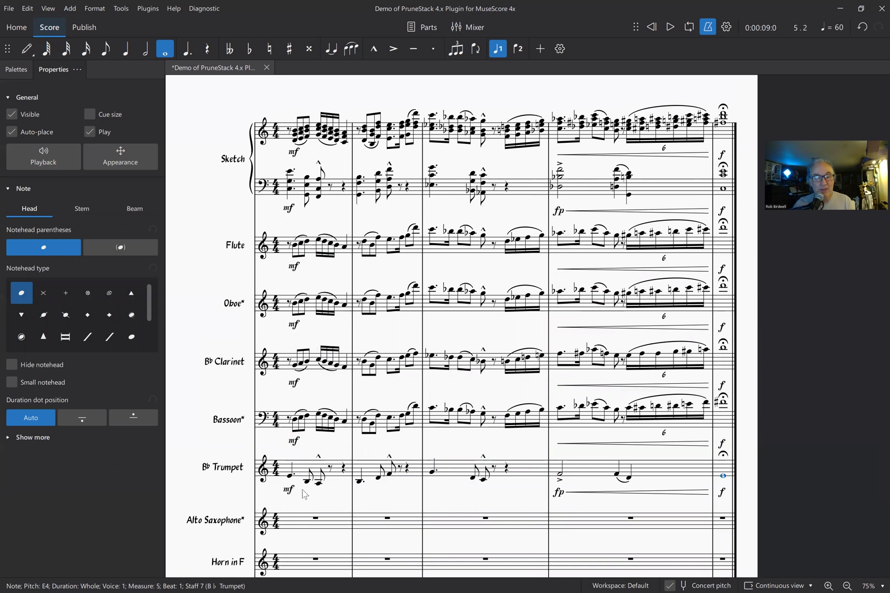
- Copy the entire B♭ Trumpet line into Alto Saxophone starting at measure 1
scroll(306, 482, "down", 1)
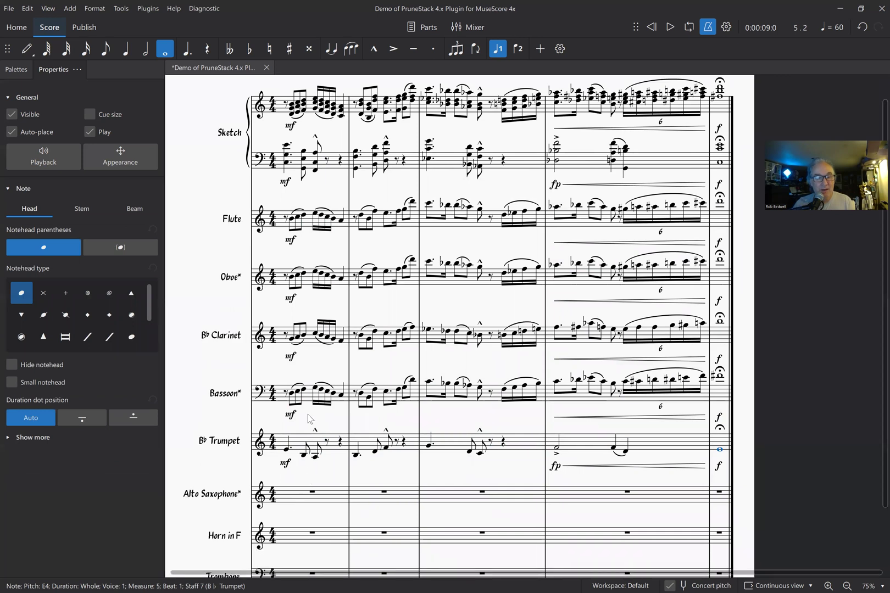
scroll(304, 401, "down", 2)
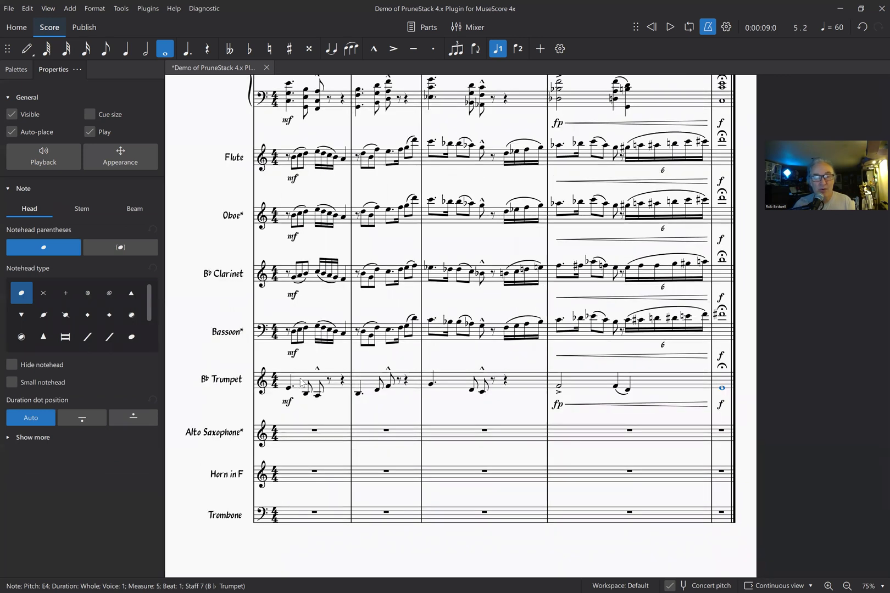
left_click(302, 383)
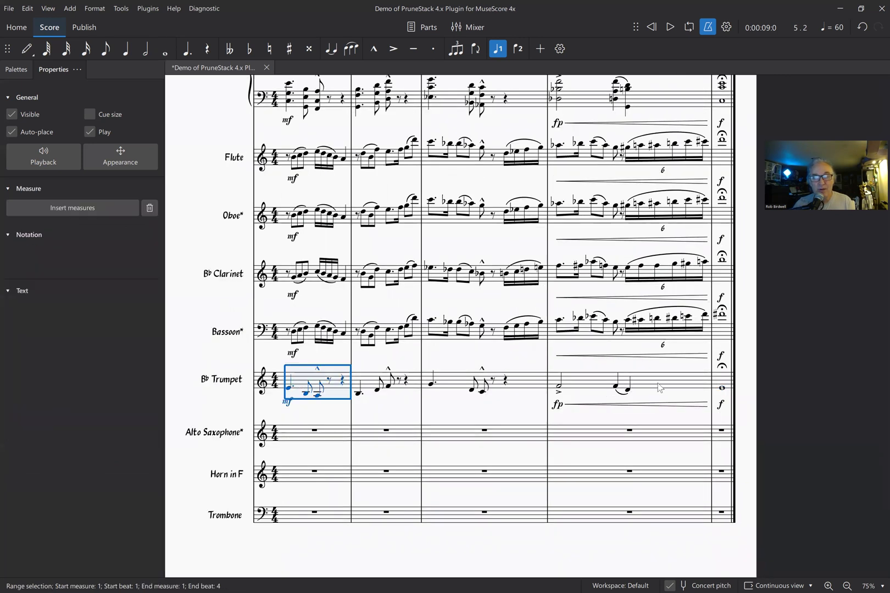
left_click(720, 383, "shift")
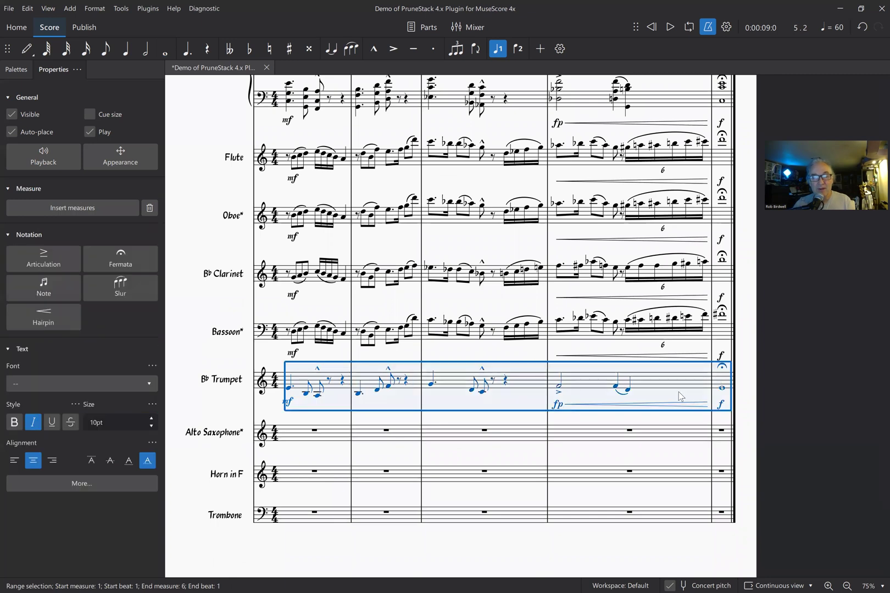
left_click(294, 442)
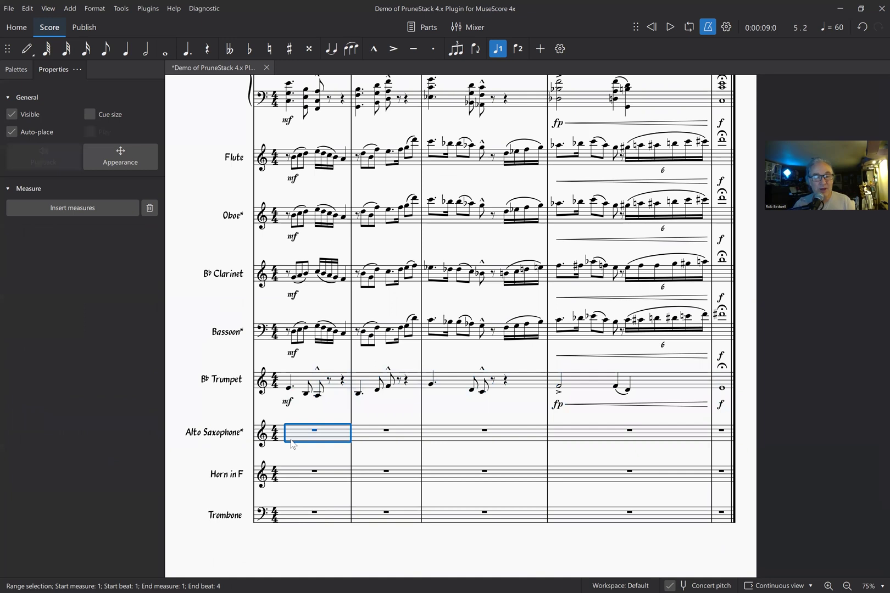
key("ctrl+v")
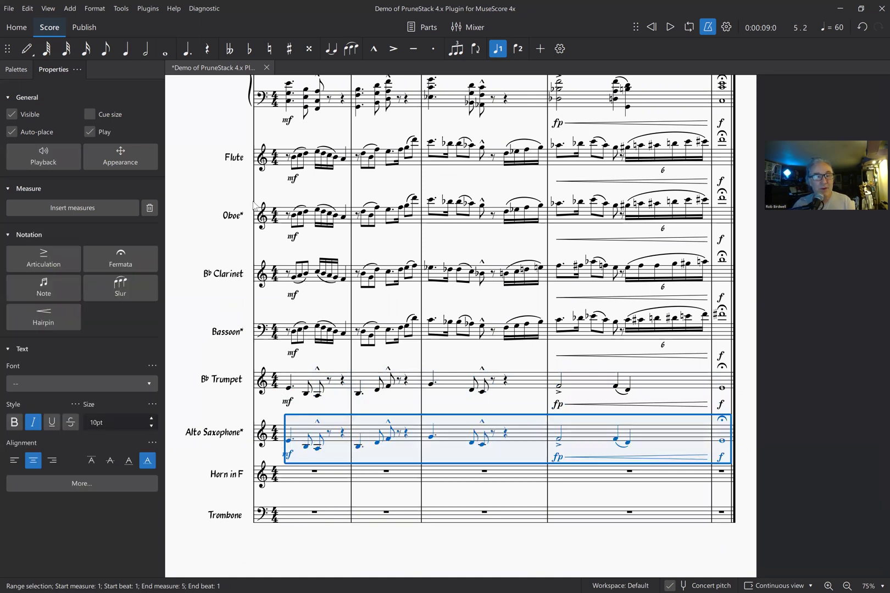
scroll(268, 158, "up", 1)
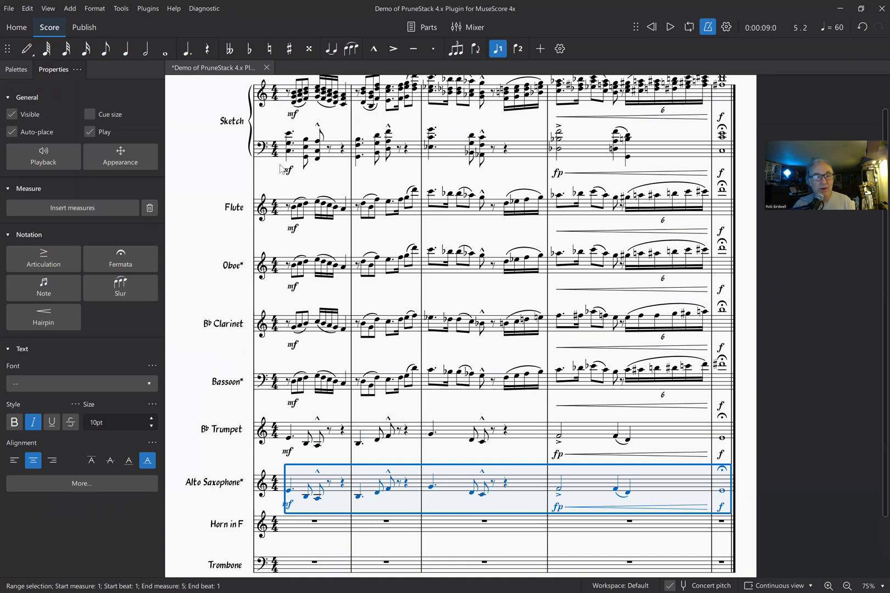
- Paste the Sketch bass-staff chords into Horn in F and prune stack level 3
left_click(337, 156)
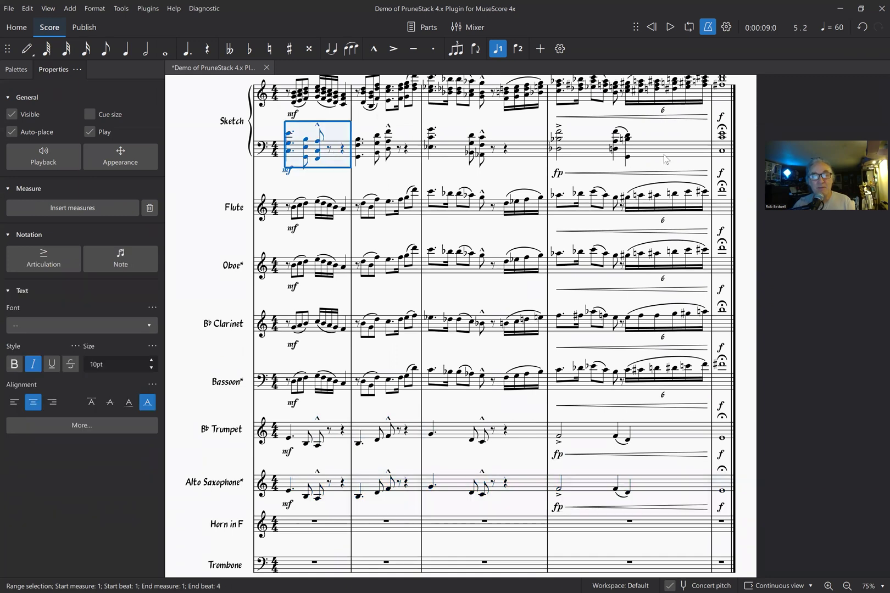
left_click(717, 150, "shift")
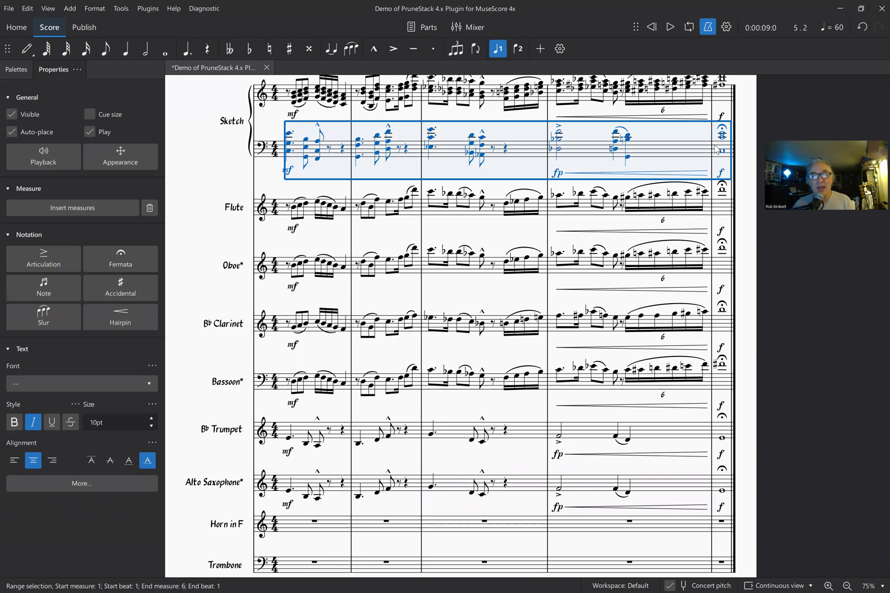
left_click(292, 530)
key("ctrl+v")
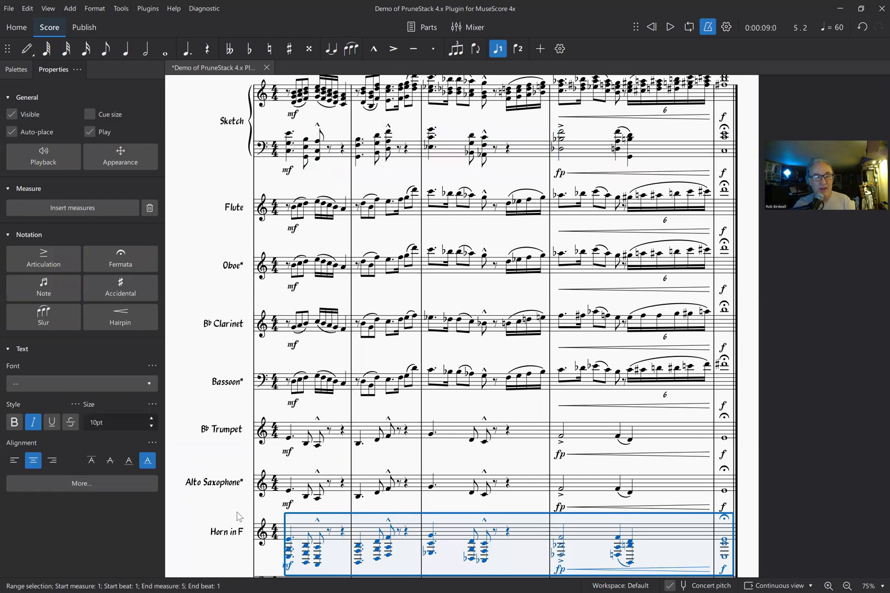
scroll(226, 456, "down", 1)
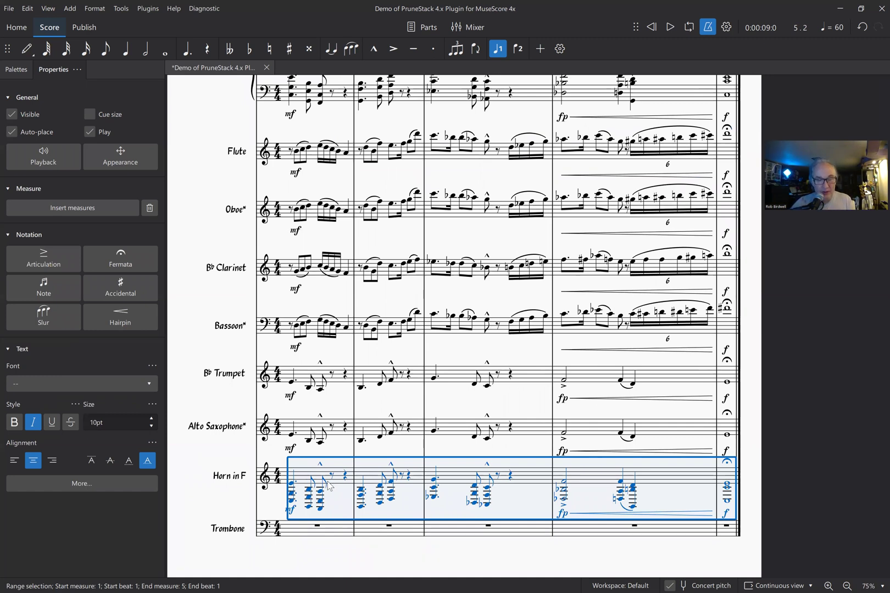
key("ctrl+shift+p")
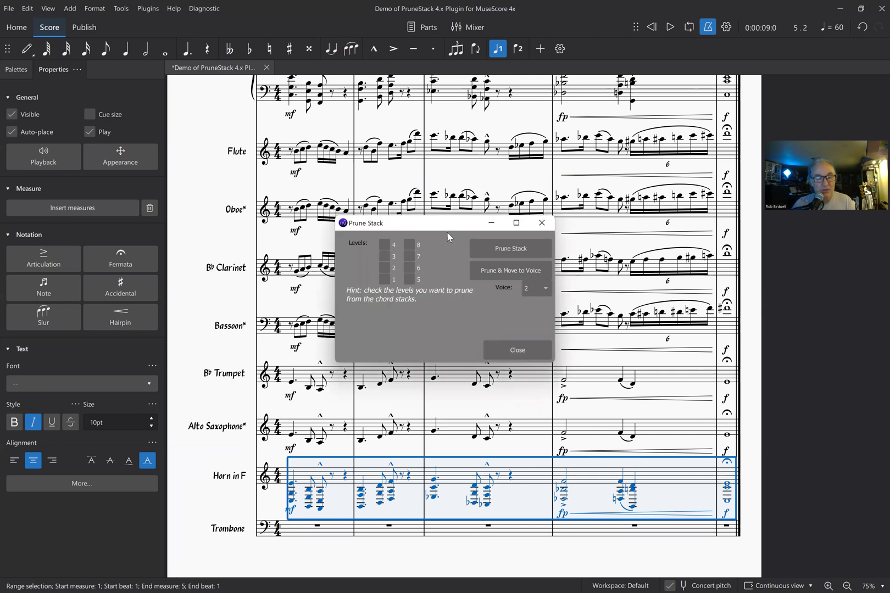
left_click(385, 257)
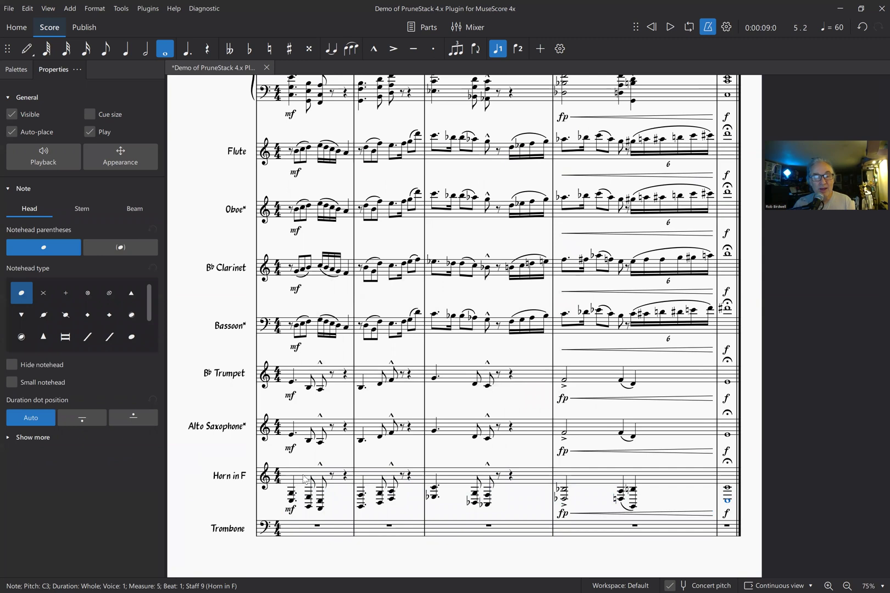
- Explode the Horn chords into Horn and Trombone, then select Trumpet through Trombone
left_click(728, 480, "shift")
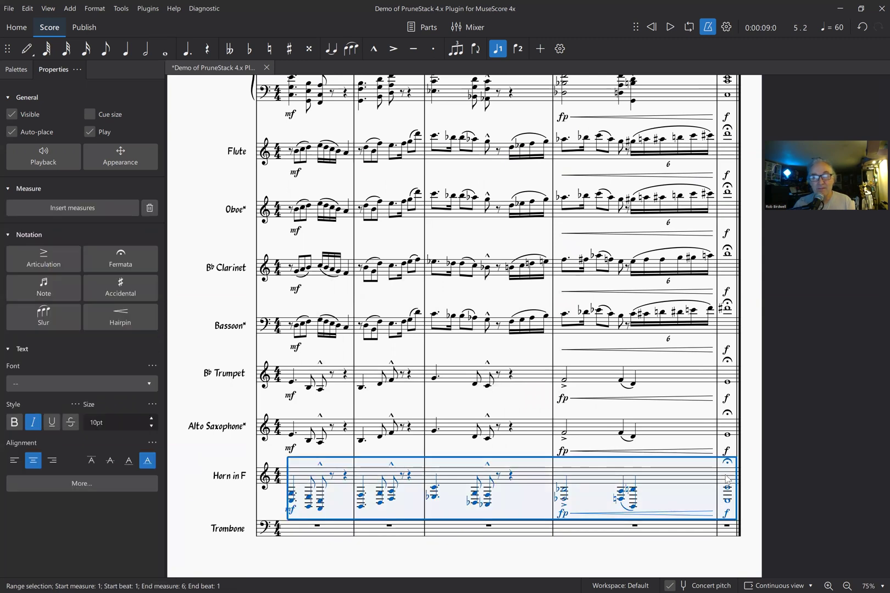
left_click(121, 8)
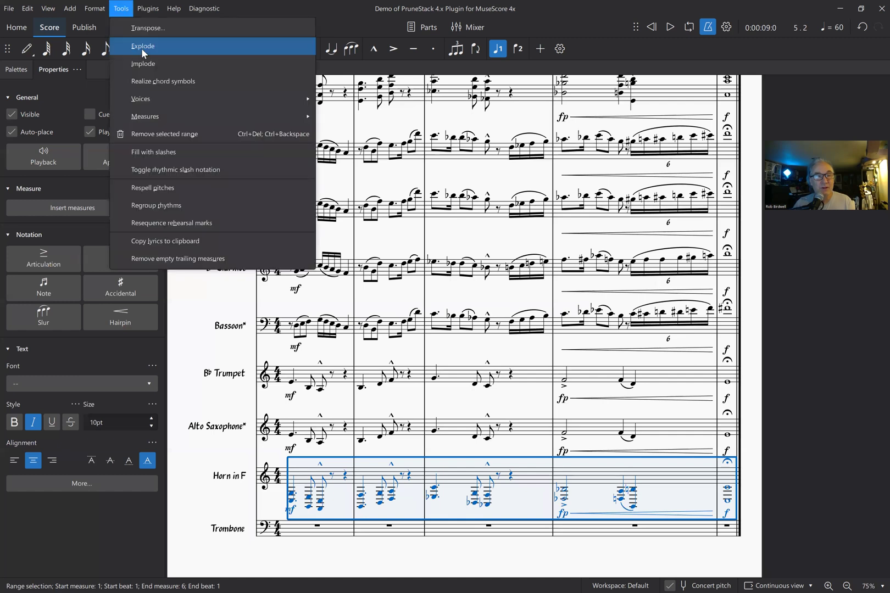
key("Escape")
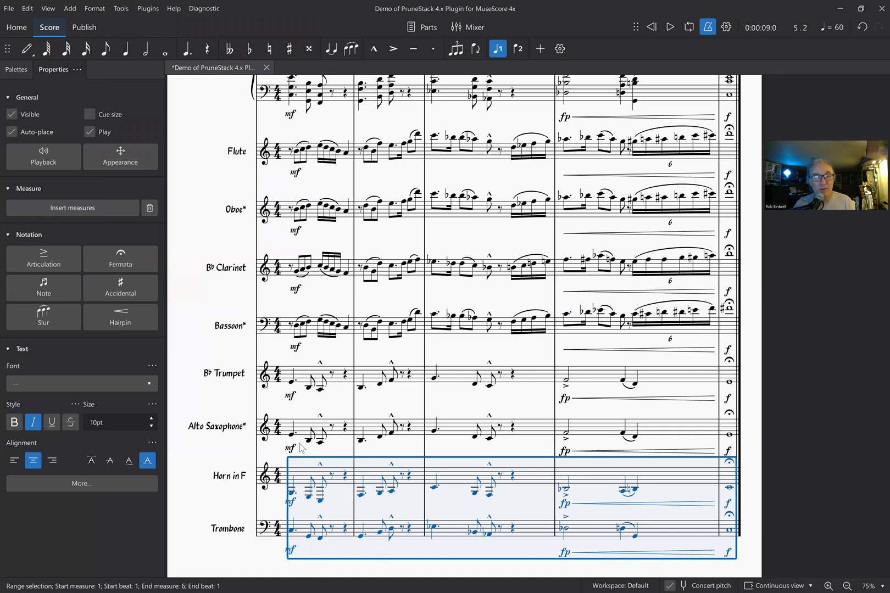
left_click(306, 377)
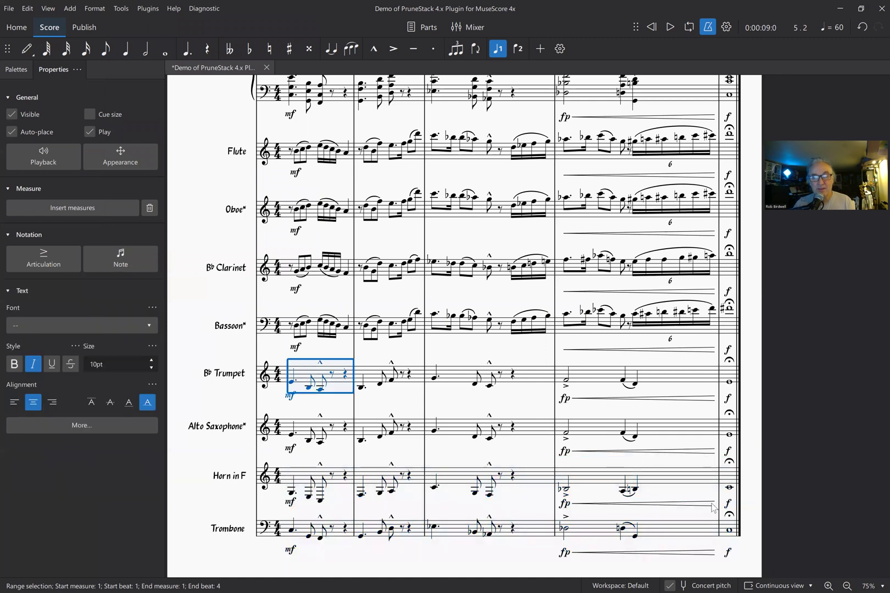
left_click(726, 530, "shift")
key("space")
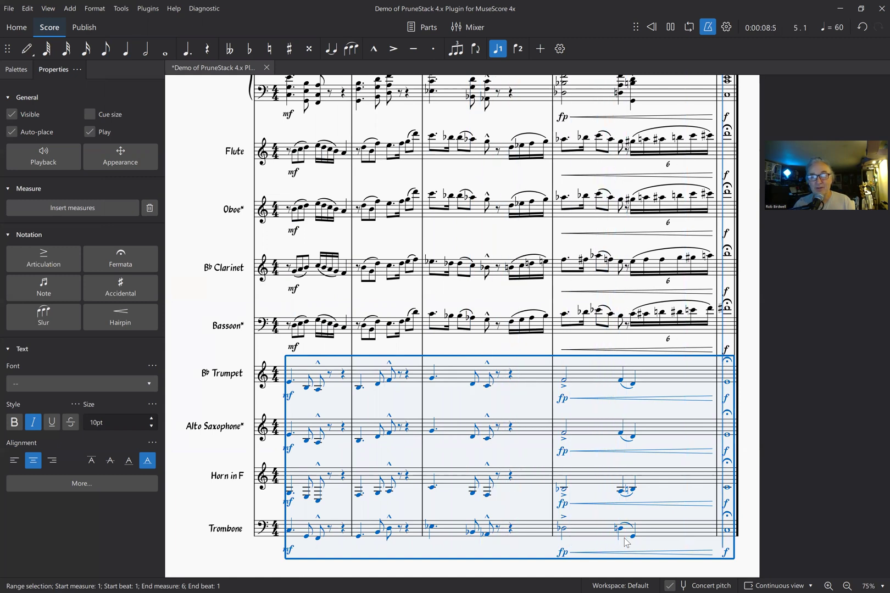
key("space")
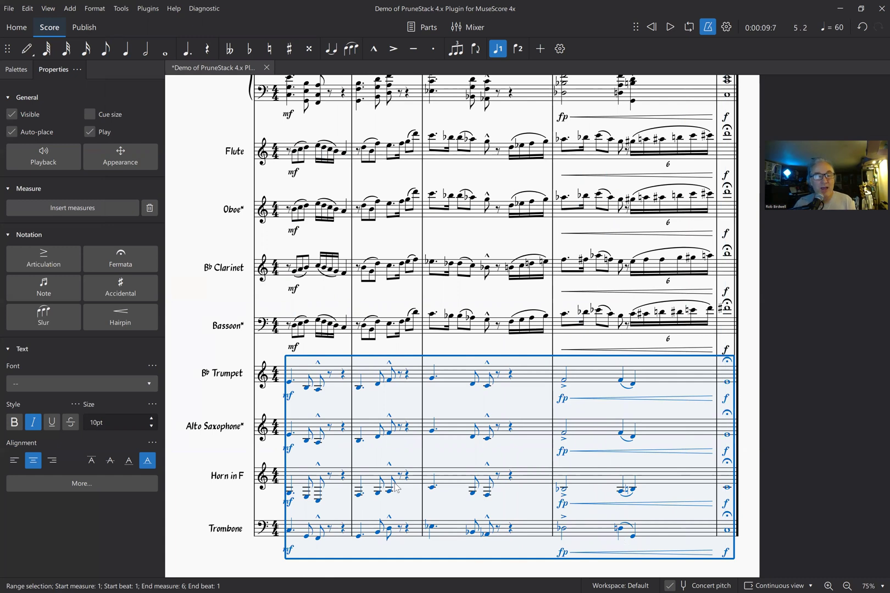